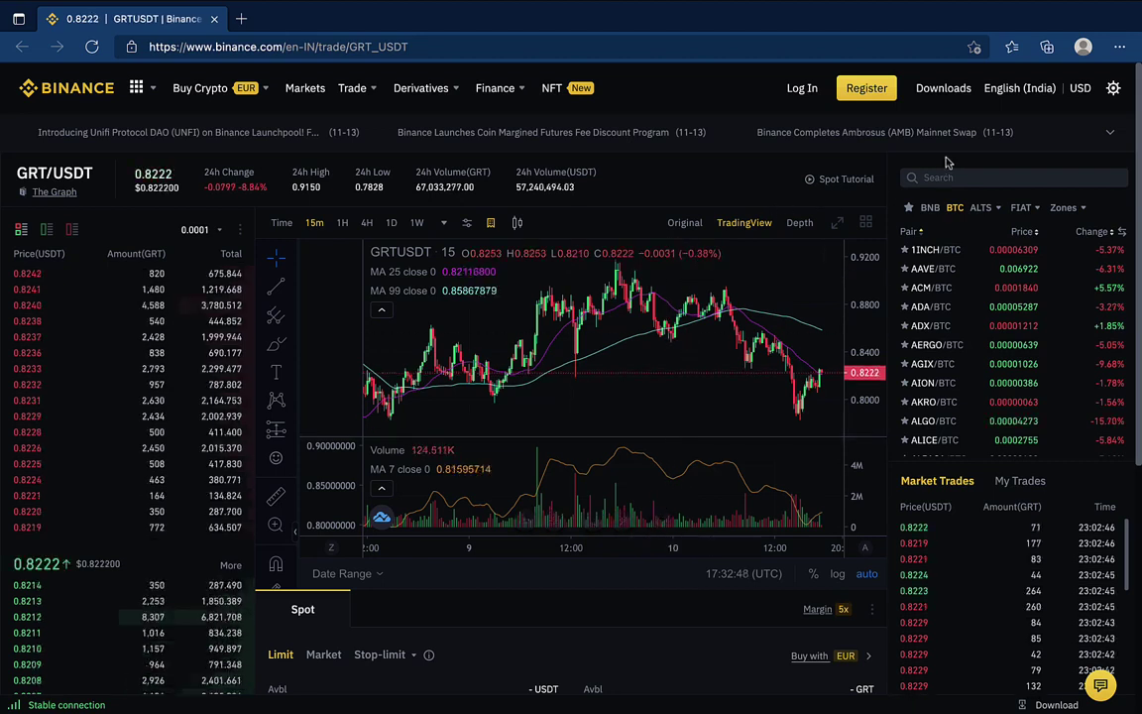
# Open Edge Settings in a new tab from the top-right '...' menu.
pyautogui.click(1119, 46)
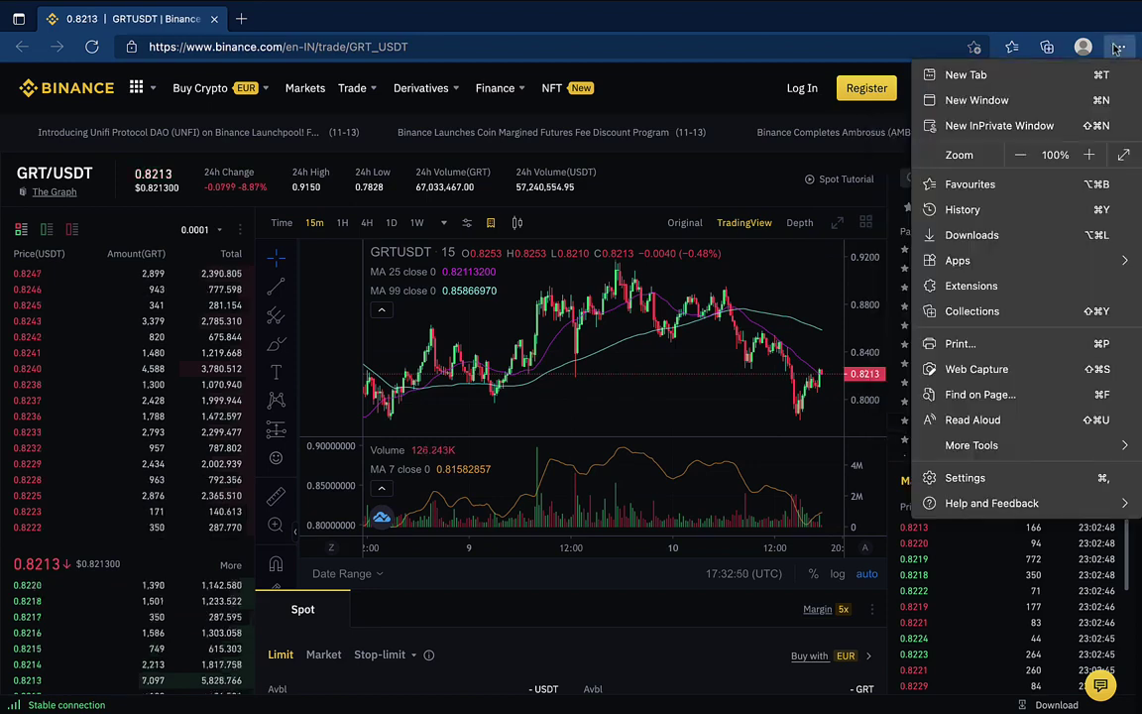
pyautogui.click(967, 478)
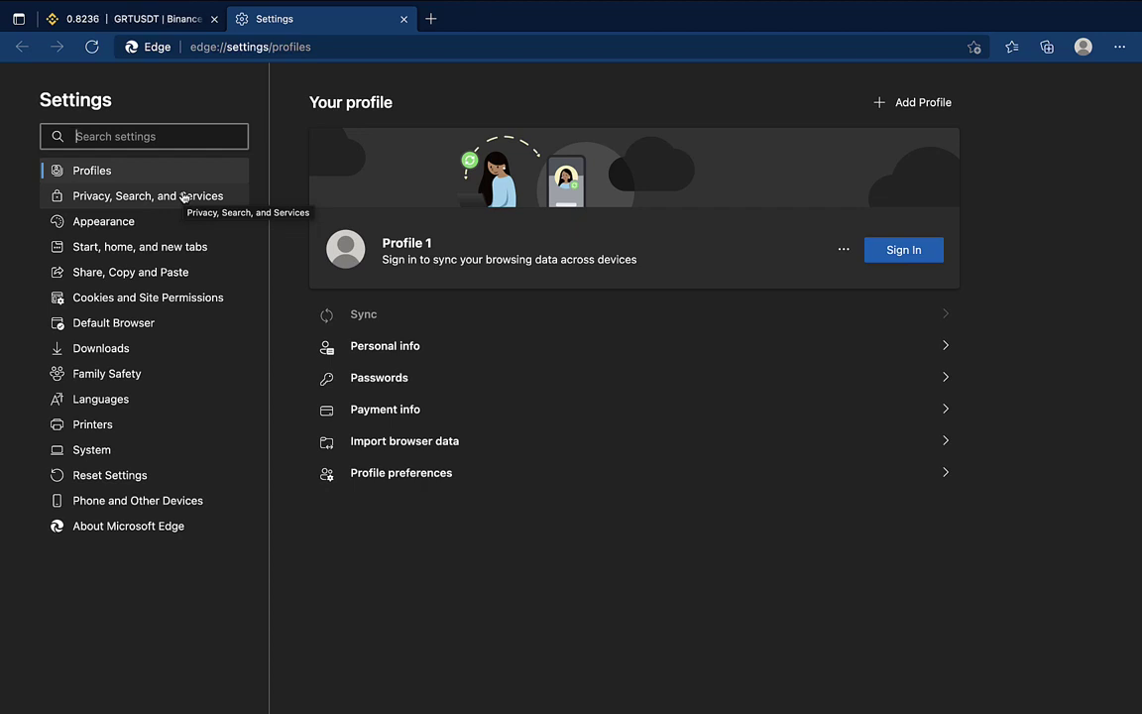
# Clear all-time browsing history, cookies and cached files, then go back to the Binance tab.
pyautogui.click(183, 198)
pyautogui.scroll(-3, 968, 548)
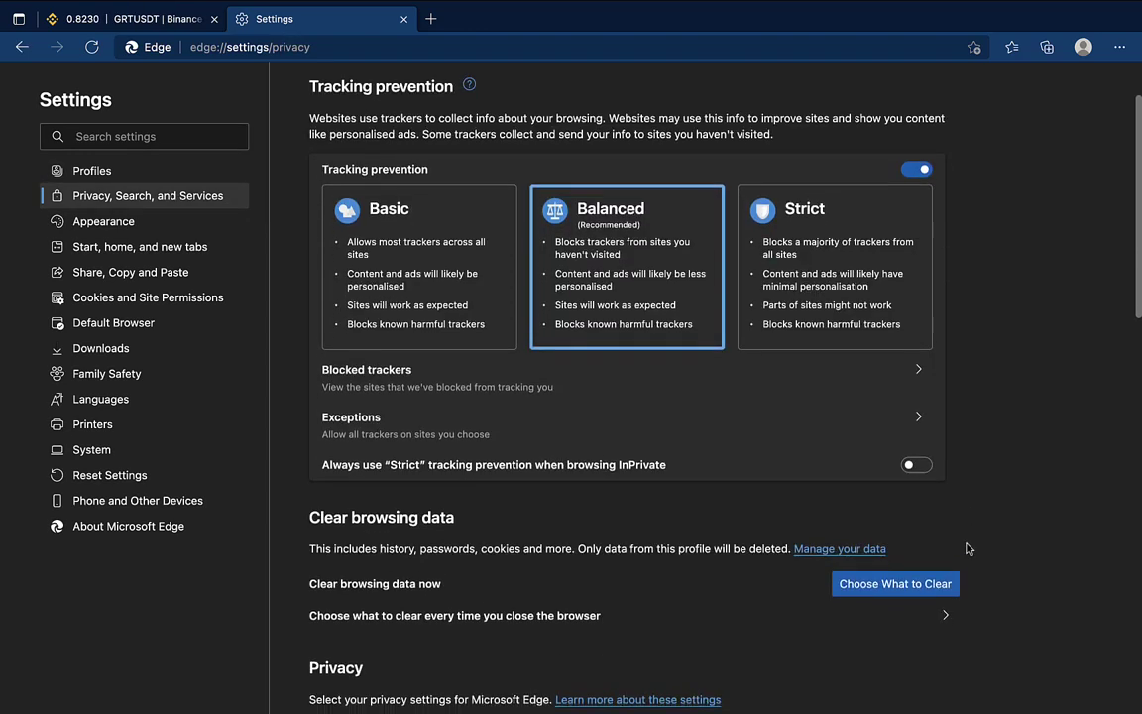
pyautogui.click(890, 546)
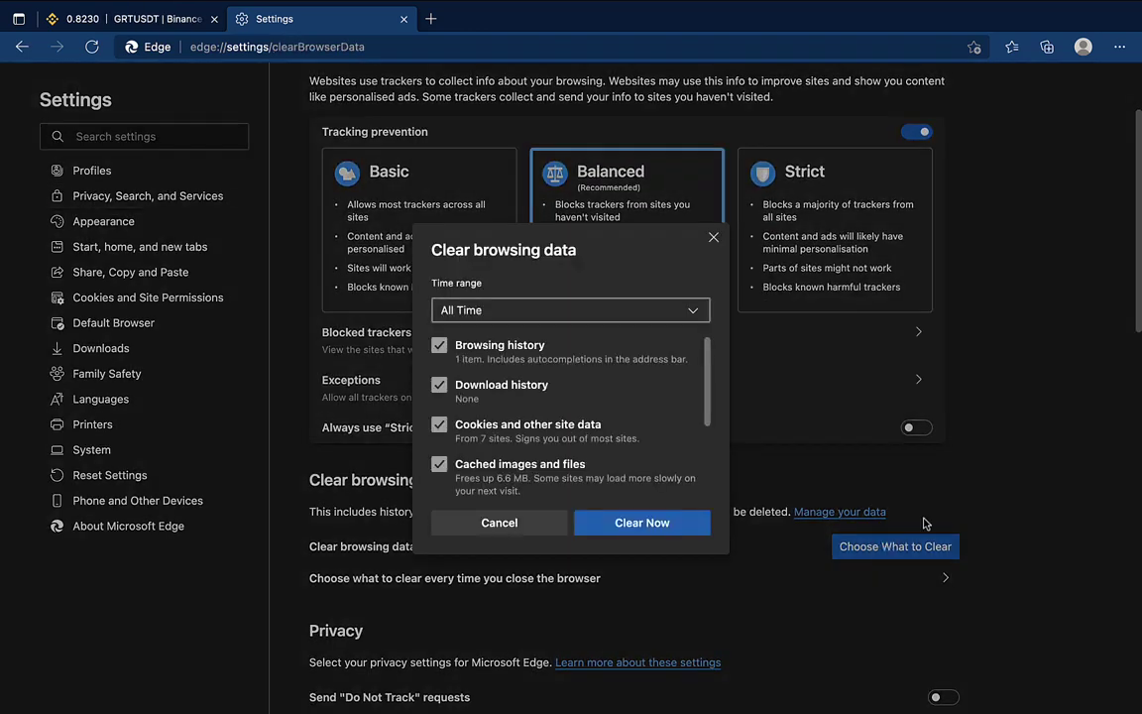
pyautogui.click(659, 524)
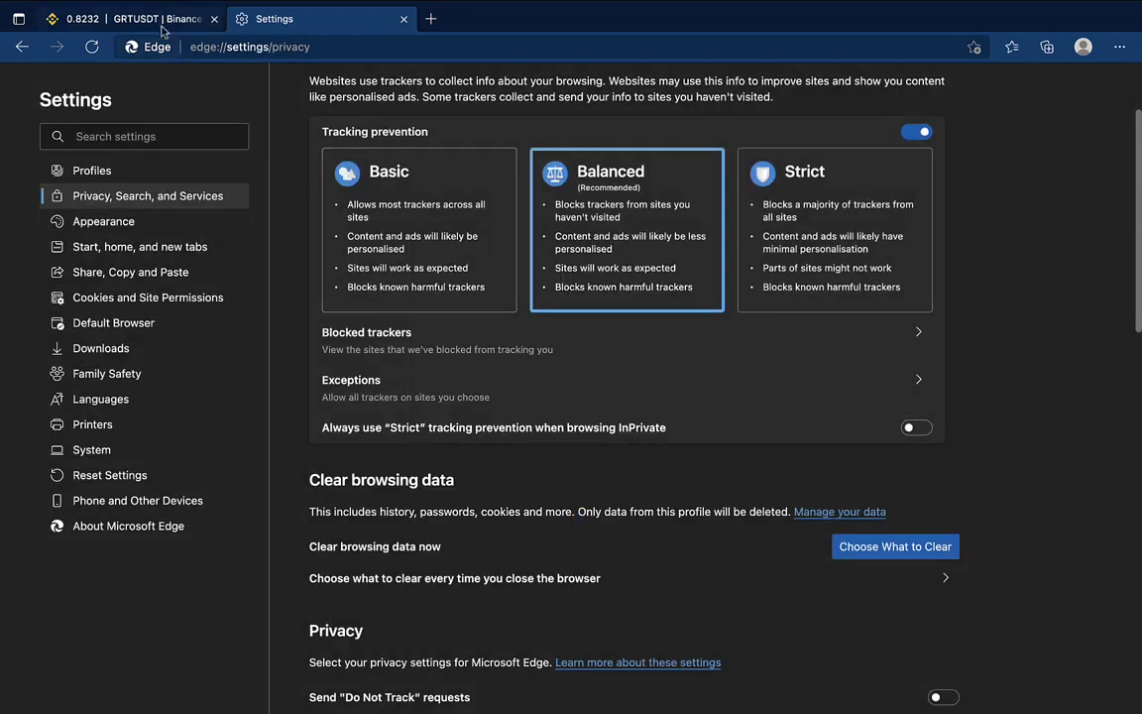
pyautogui.click(151, 22)
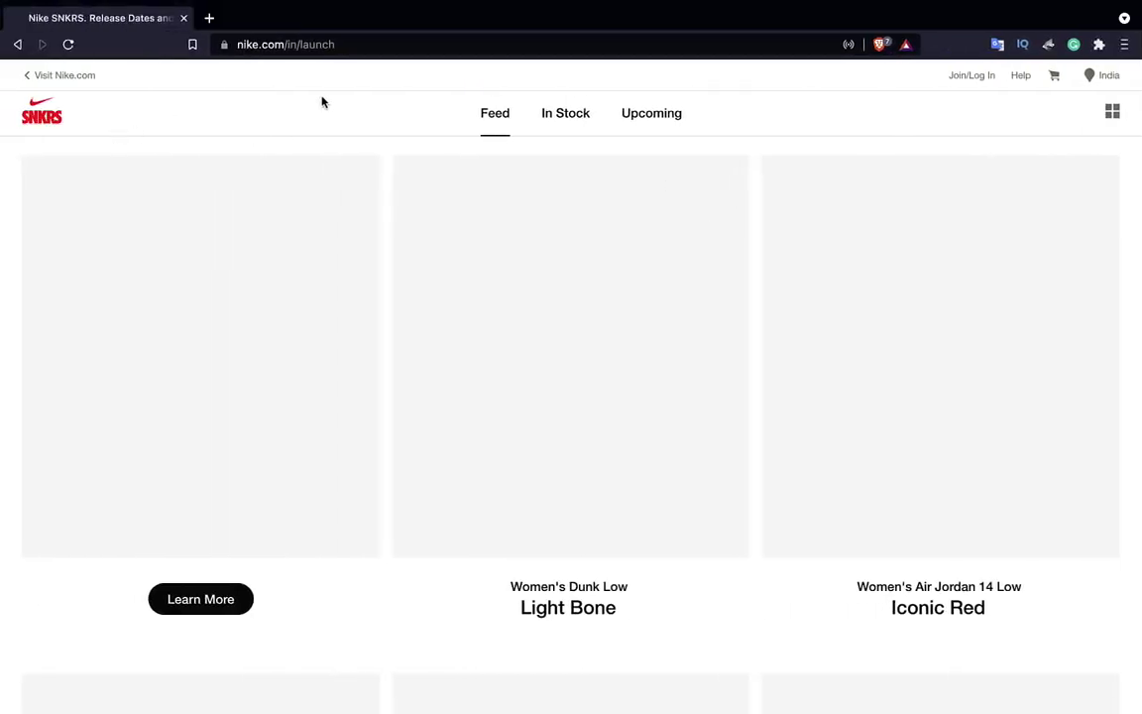
# Reload the Nike SNKRS launch page in Brave and open the Women's Air Jordan 14 Low release.
pyautogui.click(69, 44)
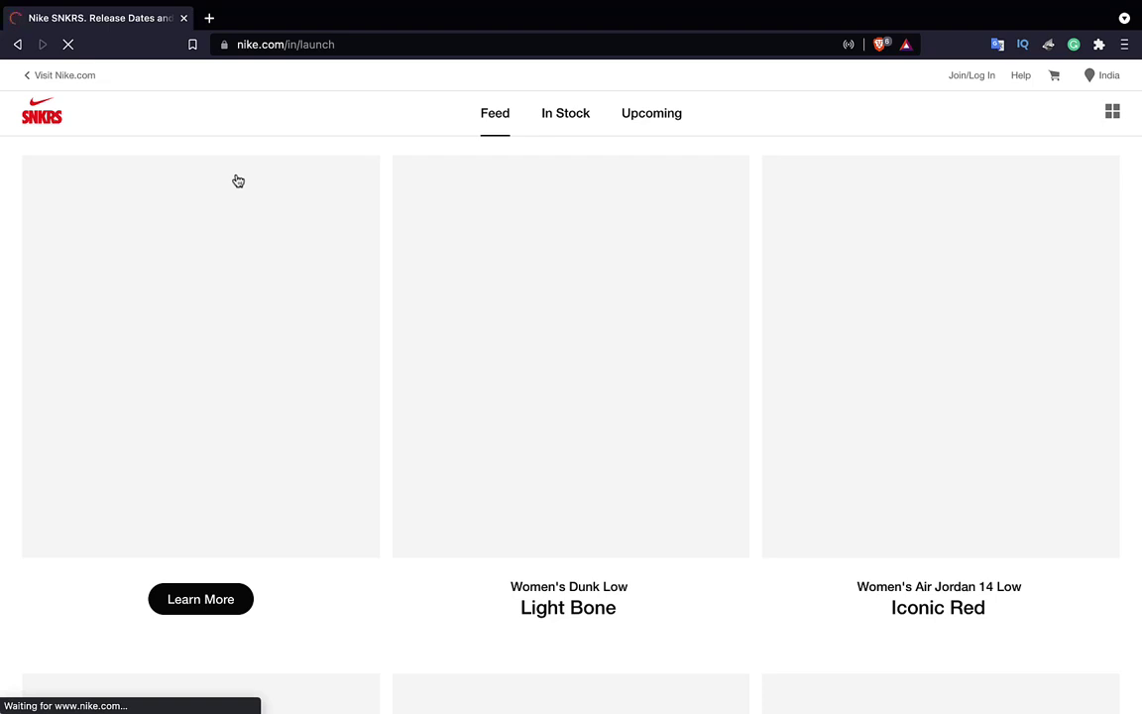
pyautogui.moveTo(238, 180)
pyautogui.mouseDown()
pyautogui.moveTo(536, 251)
pyautogui.moveTo(344, 133)
pyautogui.mouseUp()
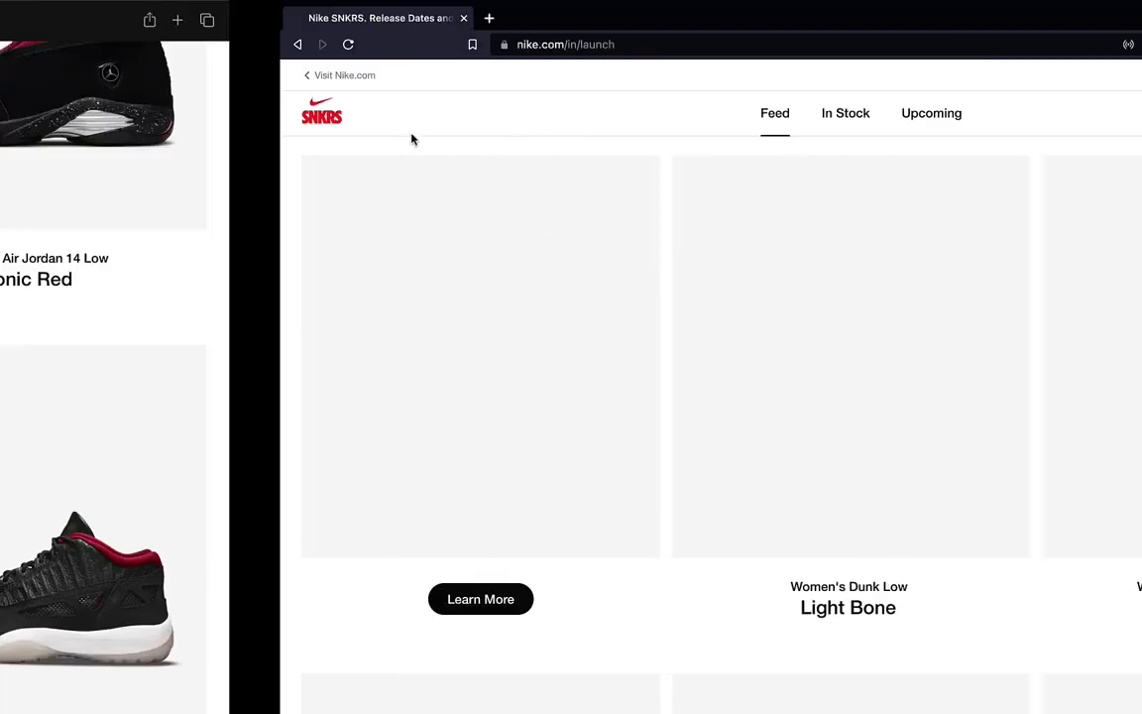
pyautogui.scroll(5, 412, 138)
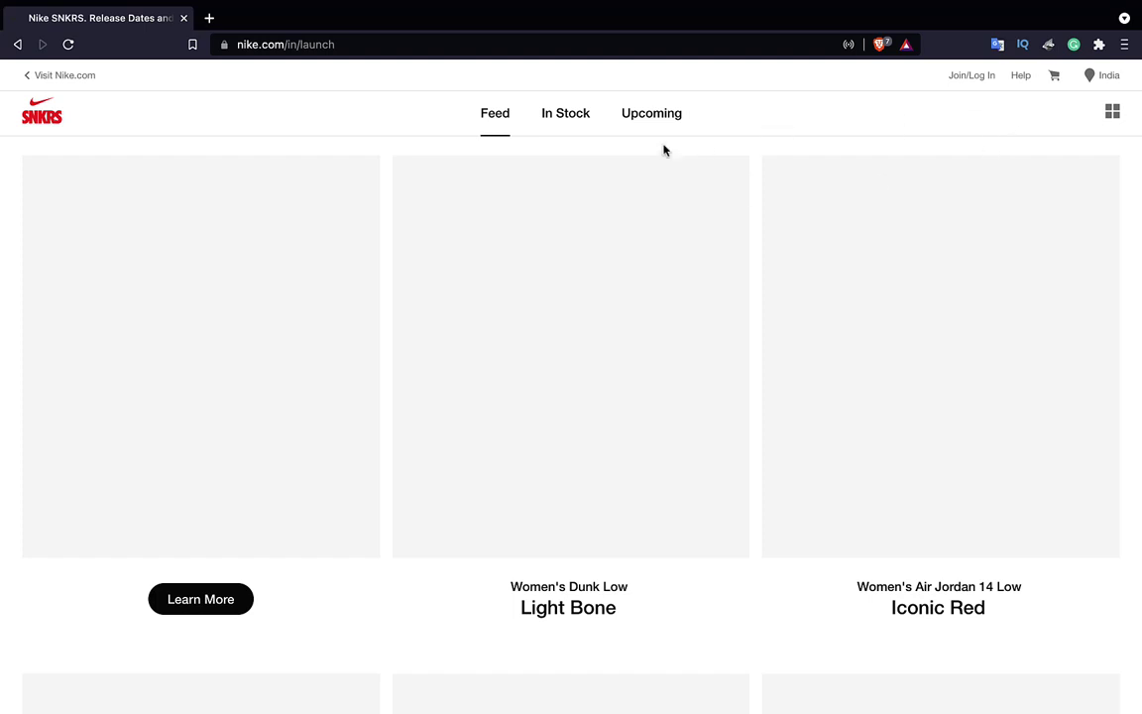
pyautogui.click(813, 197)
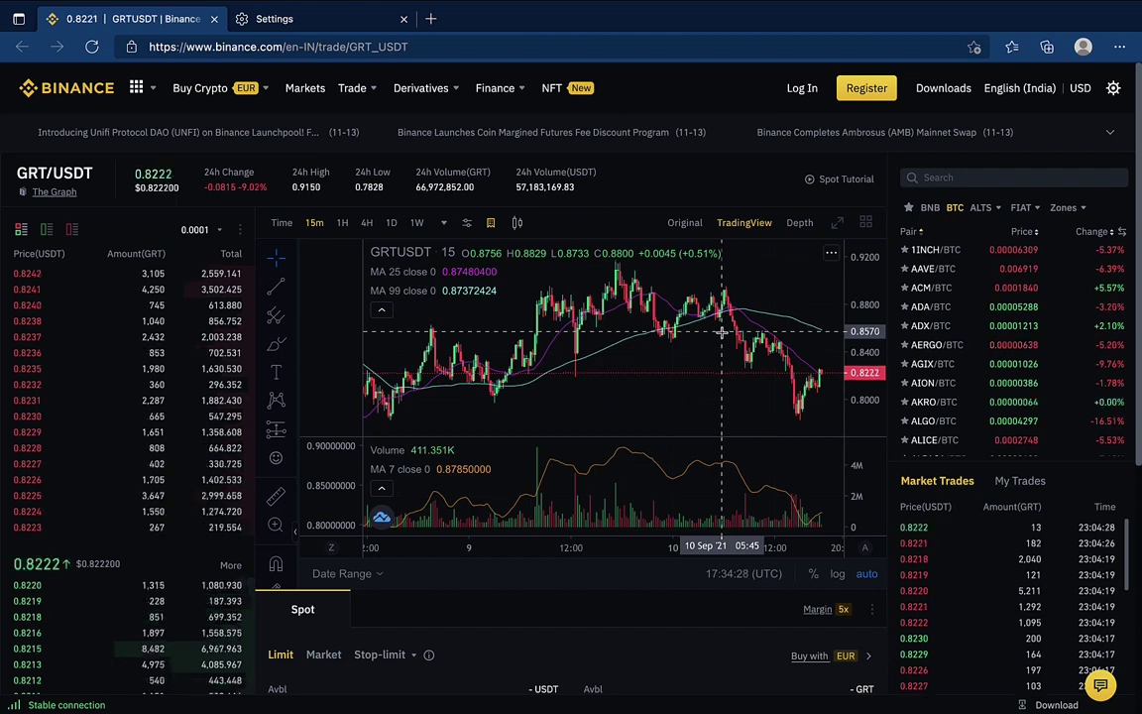
# Back in Edge Settings, search the settings for 'javascr'.
pyautogui.click(287, 25)
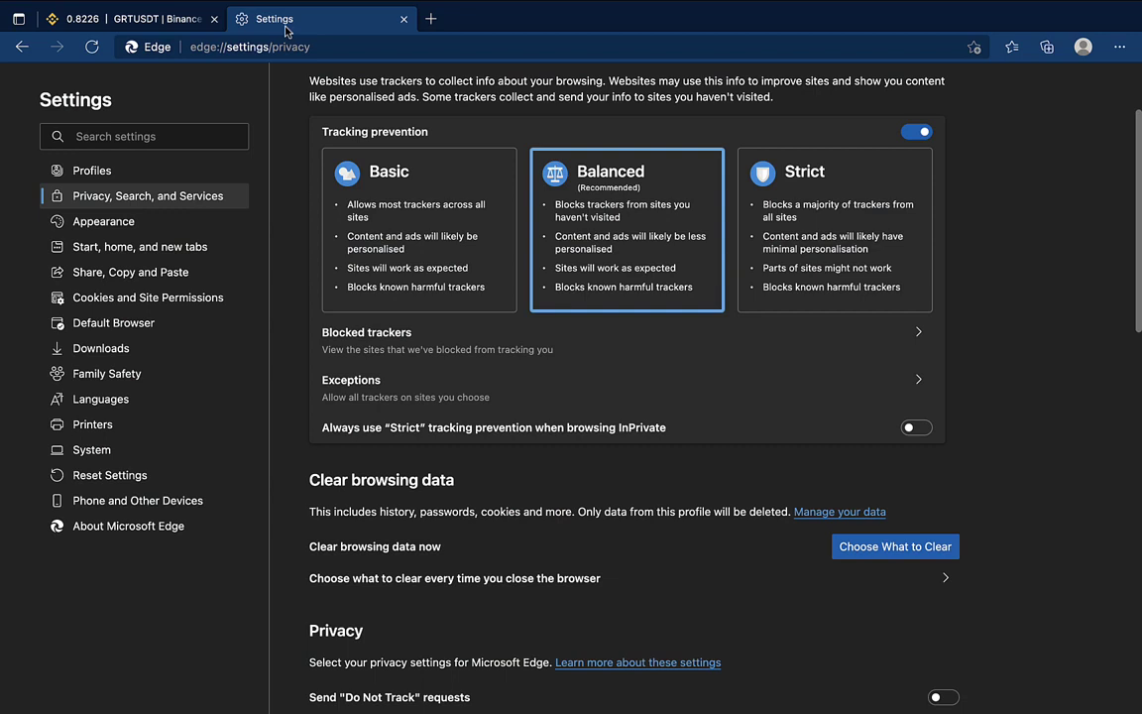
pyautogui.click(158, 135)
pyautogui.write('java')
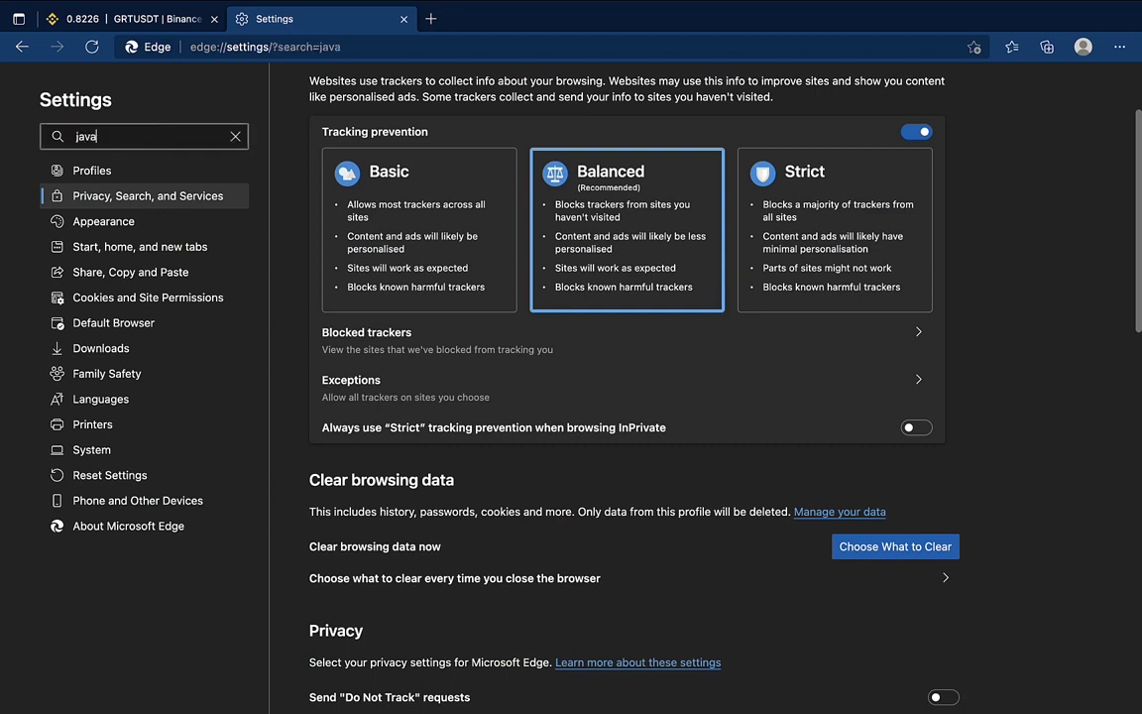
pyautogui.write('scr')
pyautogui.scroll(-1, 652, 550)
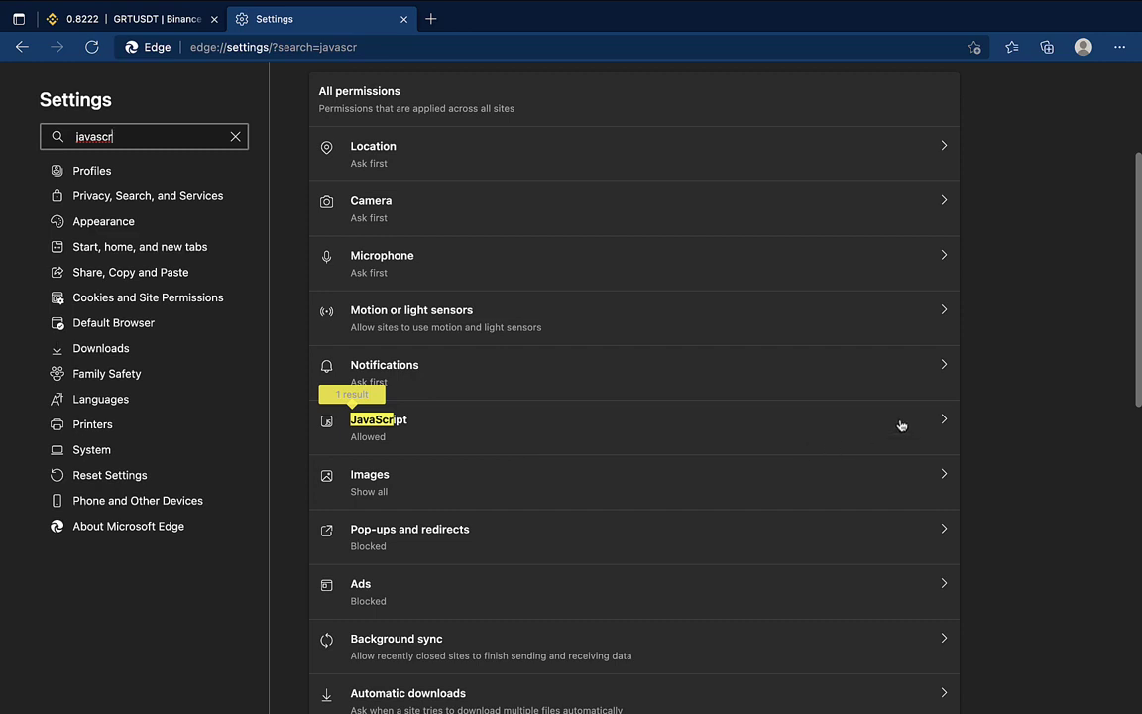
# Block JavaScript on all sites and reload the Binance trading page.
pyautogui.click(410, 436)
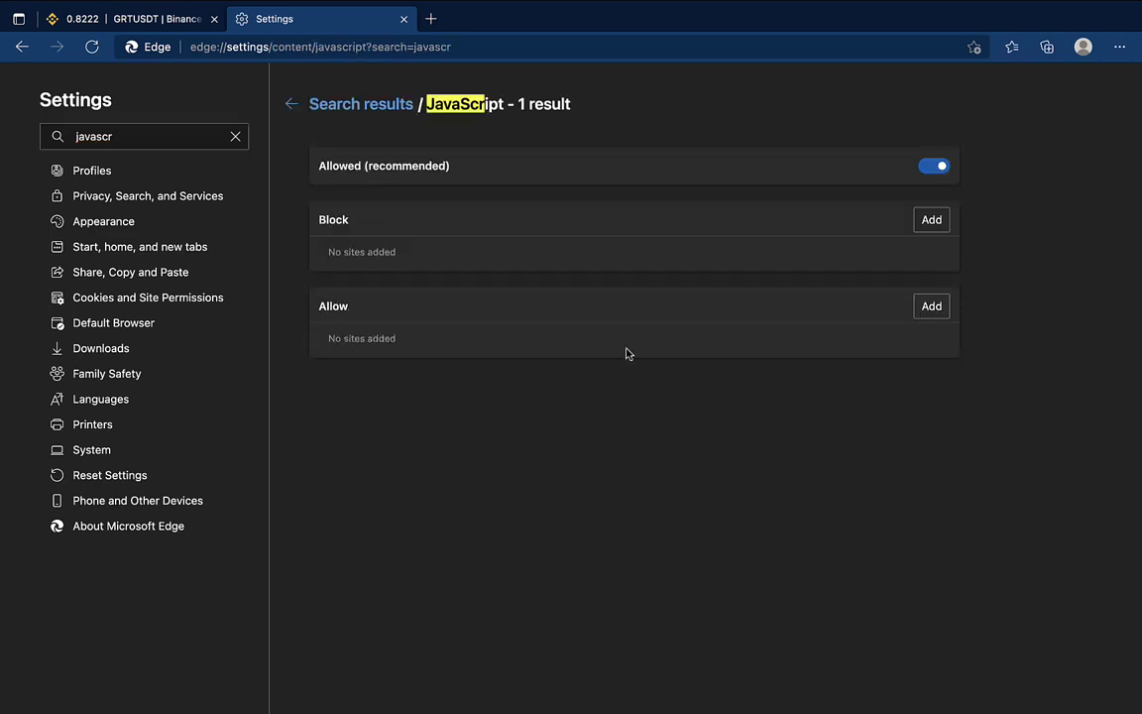
pyautogui.click(936, 168)
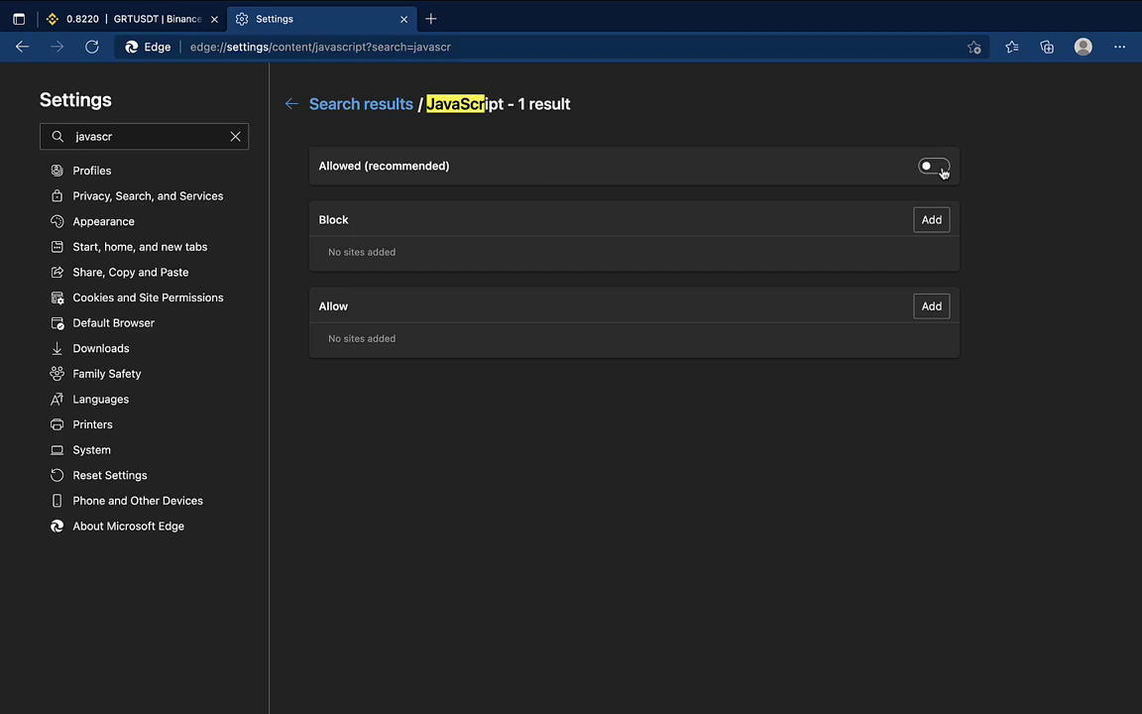
pyautogui.click(96, 22)
pyautogui.click(91, 50)
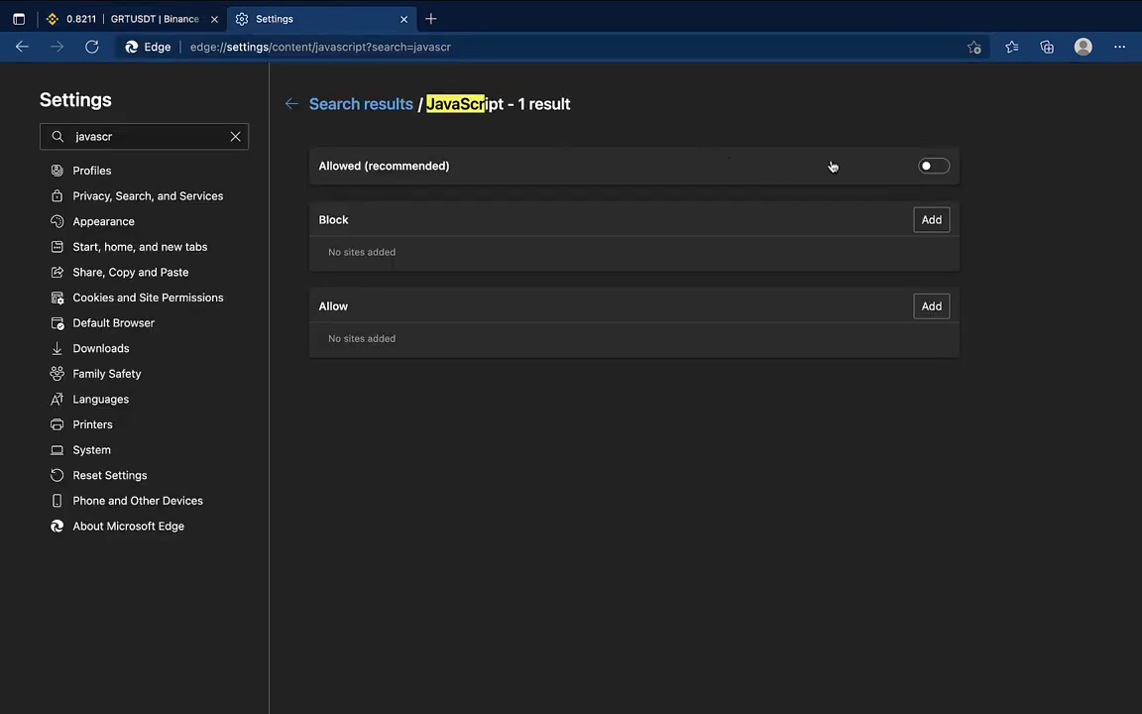
# Allow JavaScript on all sites again and return to the Binance trading page.
pyautogui.click(932, 167)
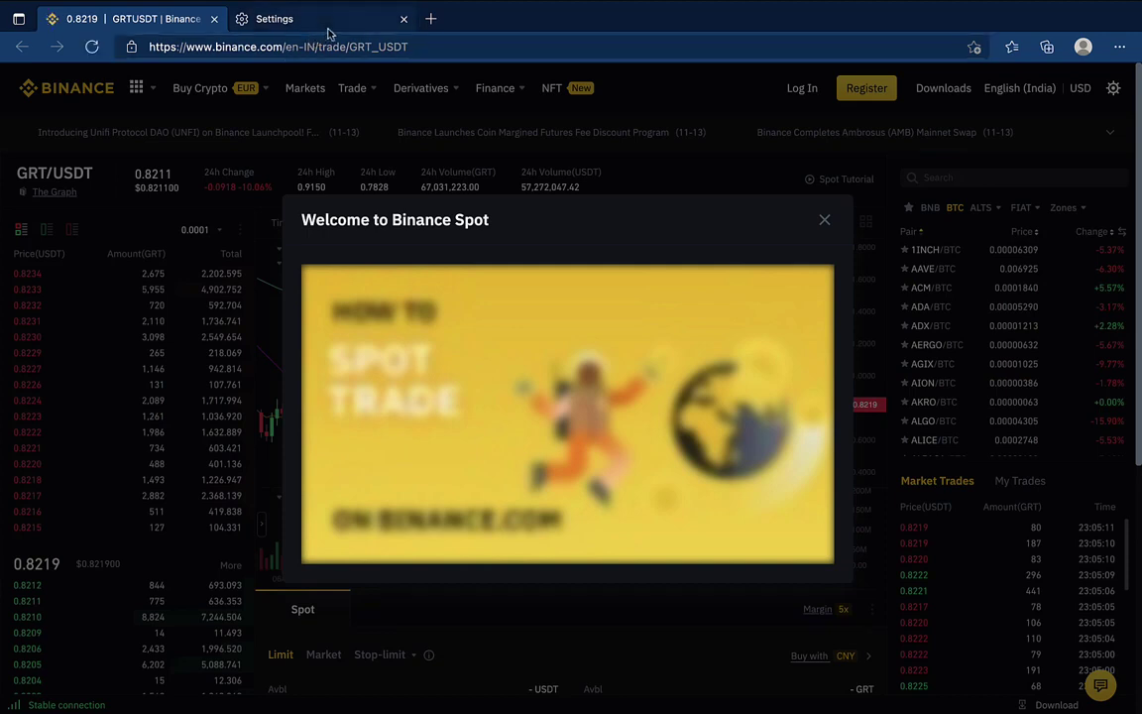
pyautogui.click(327, 24)
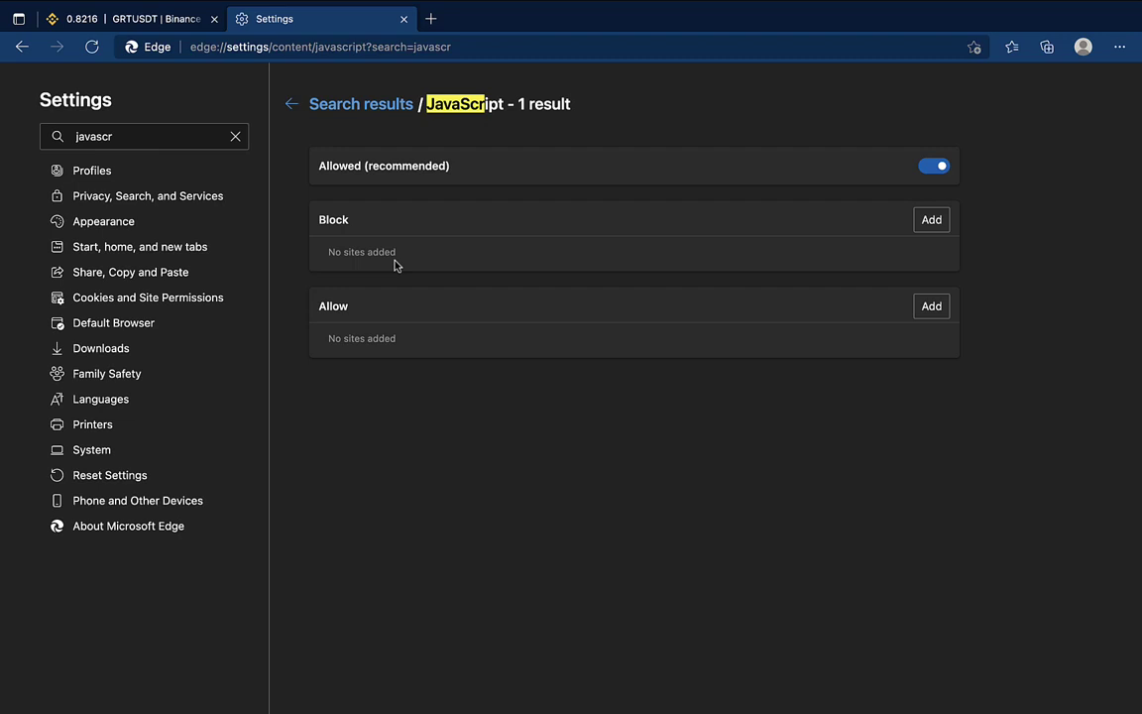
pyautogui.click(164, 20)
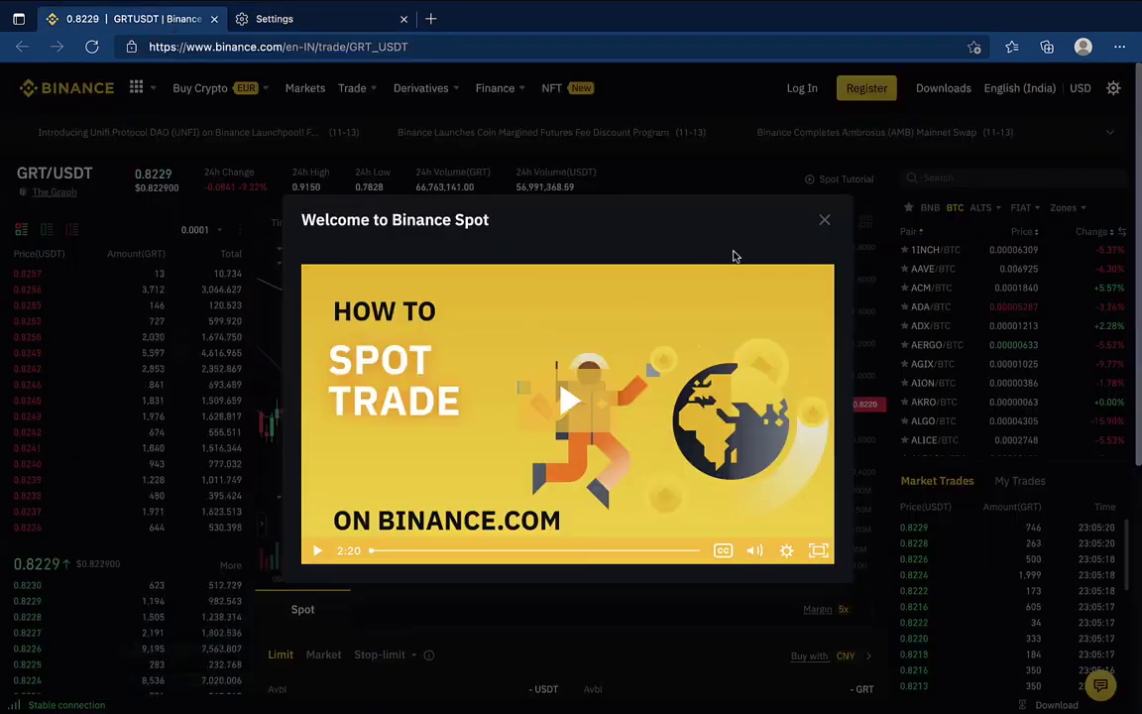
# Close the 'Welcome to Binance Spot' video modal to reveal the GRT/USDT chart.
pyautogui.click(824, 220)
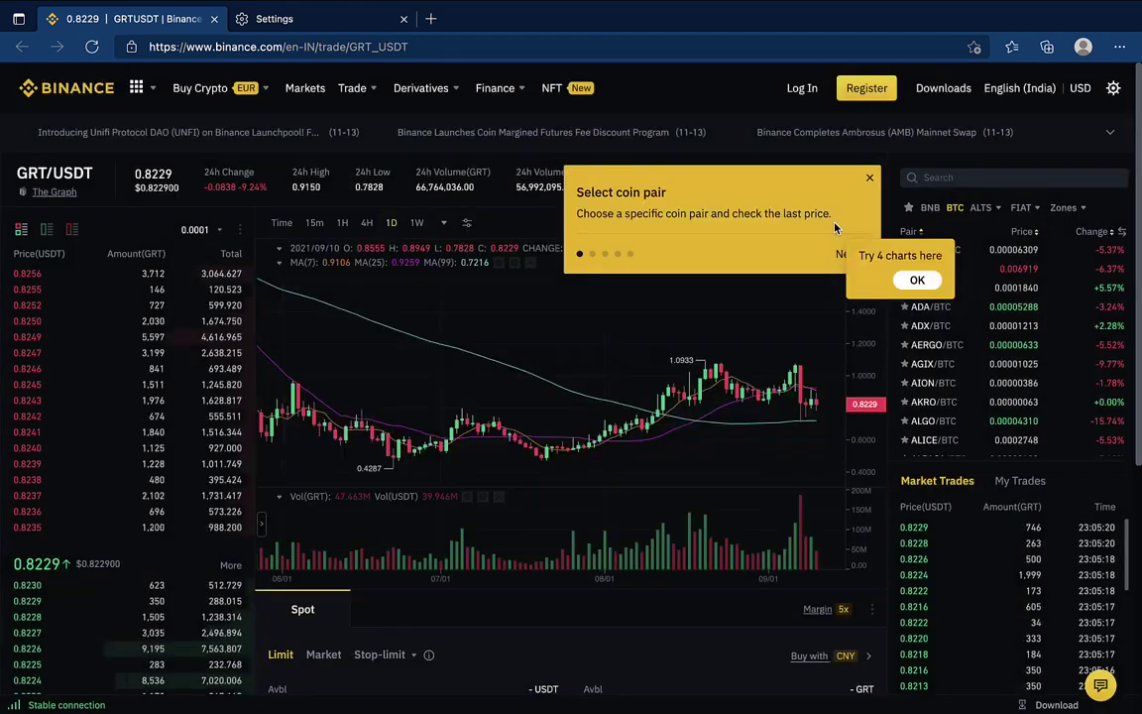